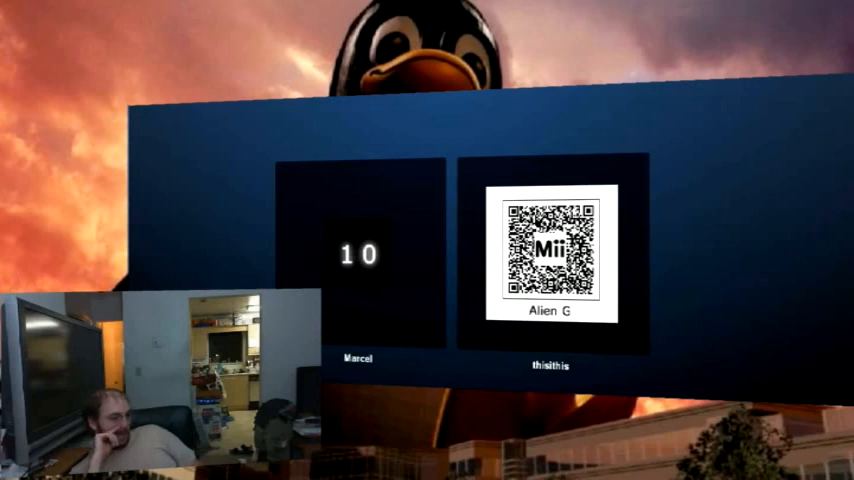
pyautogui.press('Right')
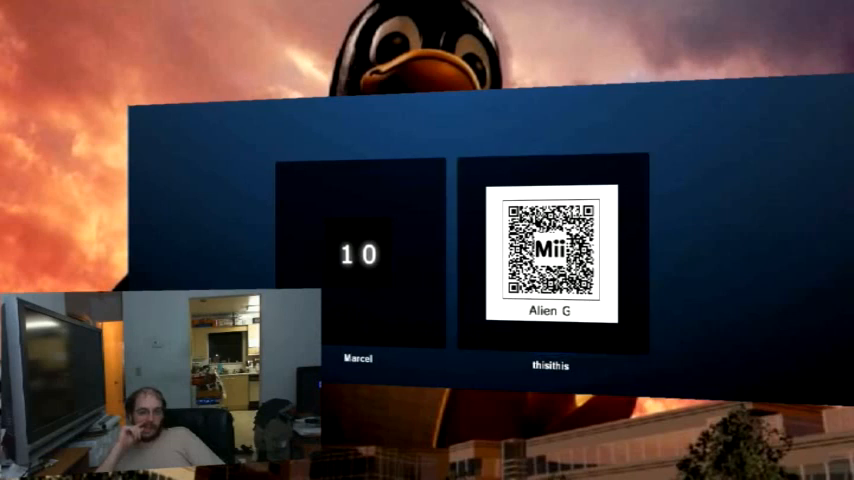
pyautogui.press('Left')
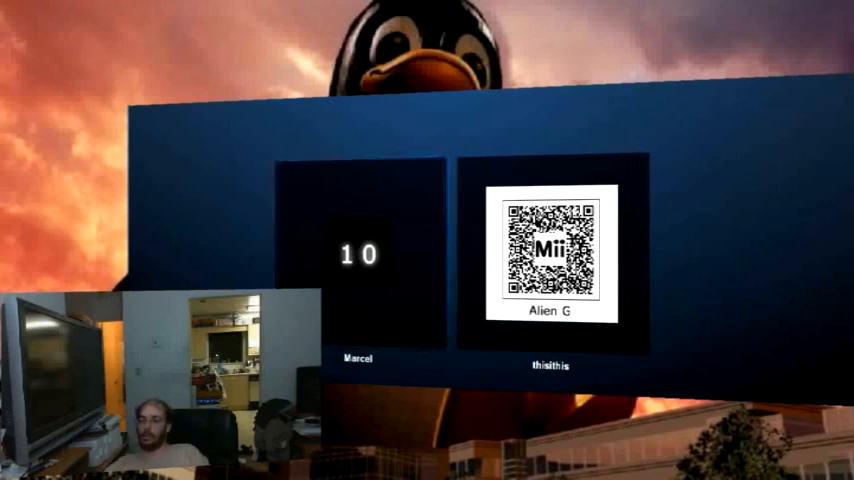
pyautogui.press('Right')
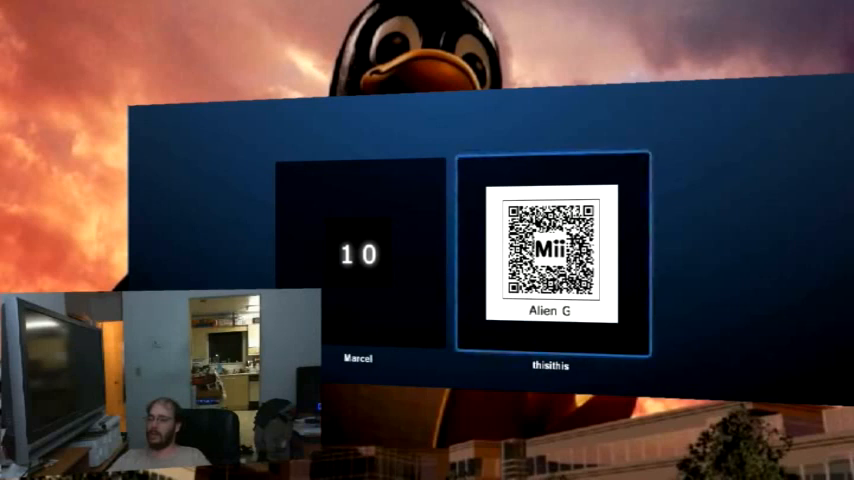
pyautogui.press('Left')
pyautogui.press('Right')
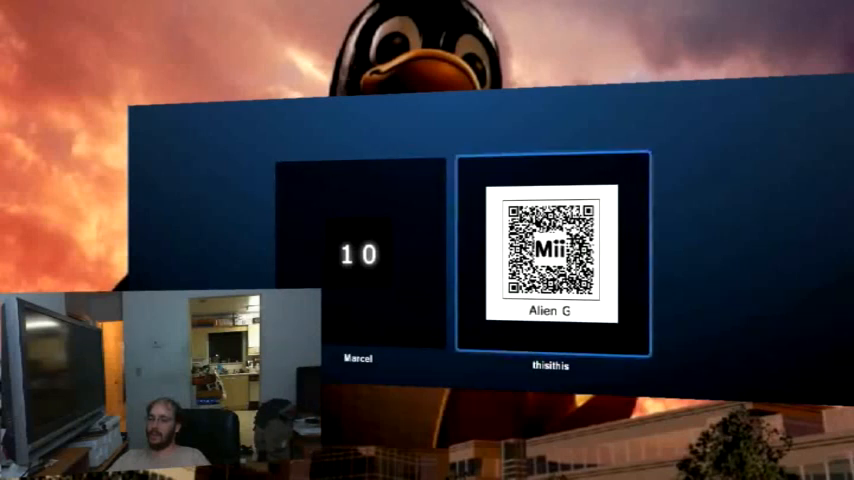
pyautogui.press('Left')
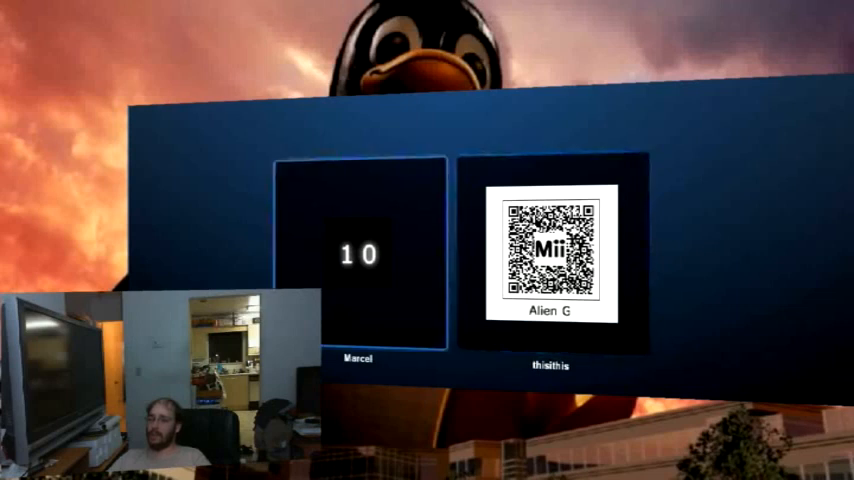
pyautogui.press('Right')
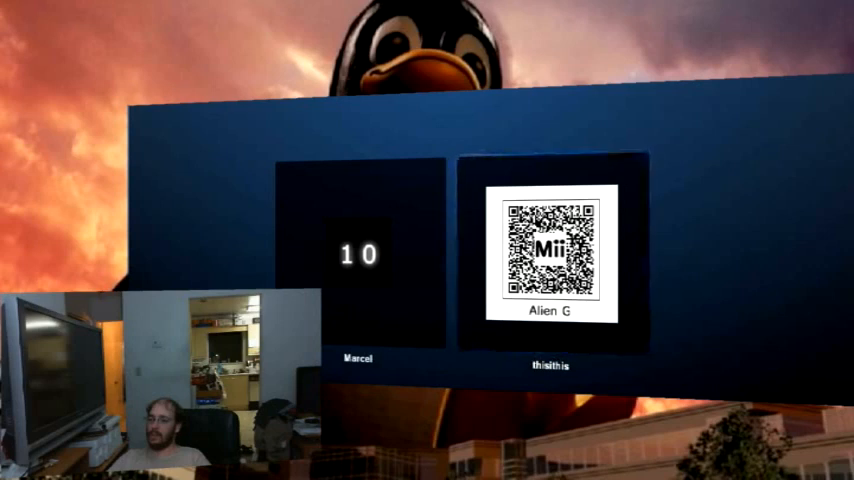
pyautogui.press('Left')
pyautogui.press('Right')
pyautogui.press('Left')
pyautogui.press('Right')
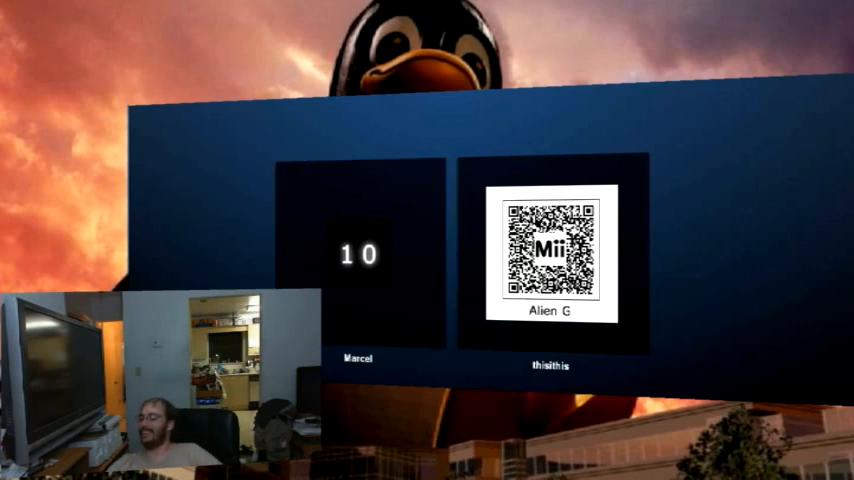
pyautogui.press('Right')
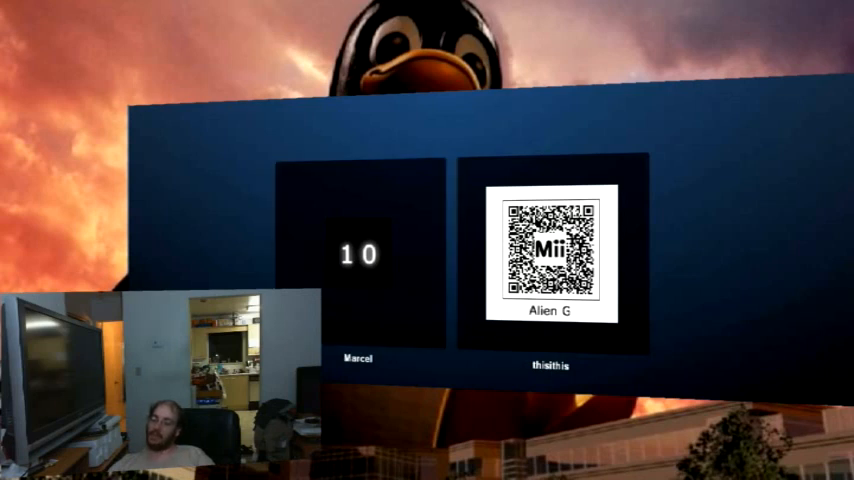
pyautogui.press('Left')
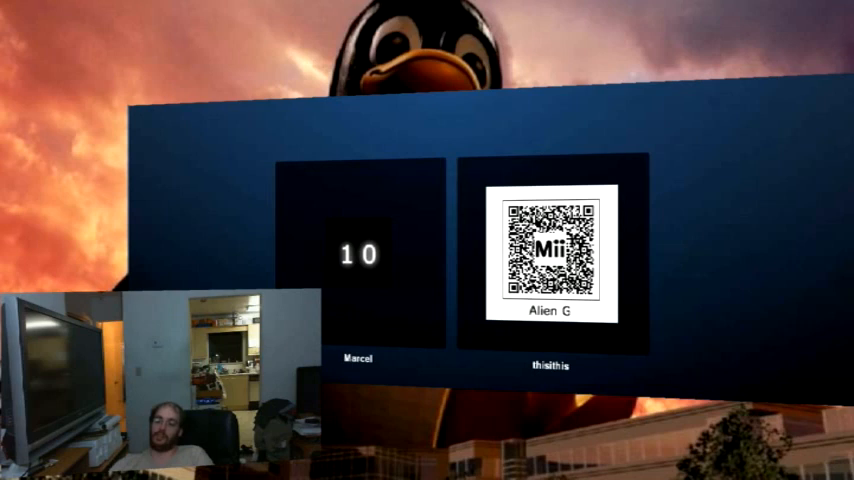
pyautogui.press('Right')
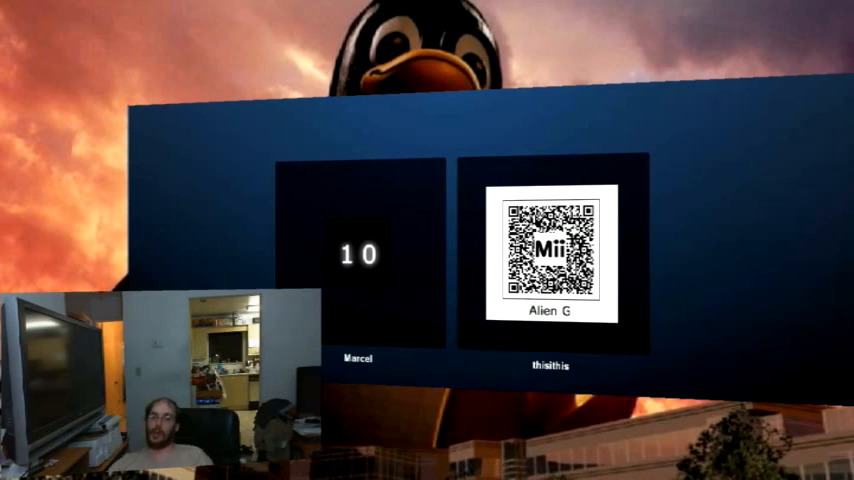
pyautogui.press('Left')
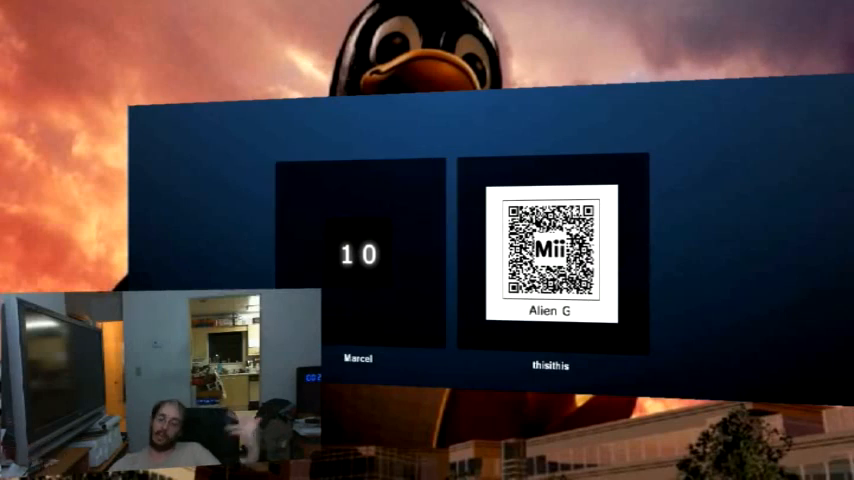
pyautogui.press('Left')
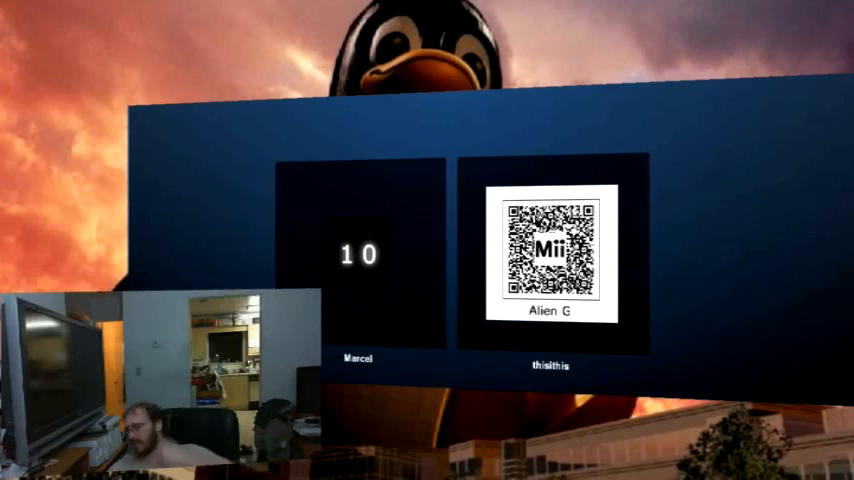